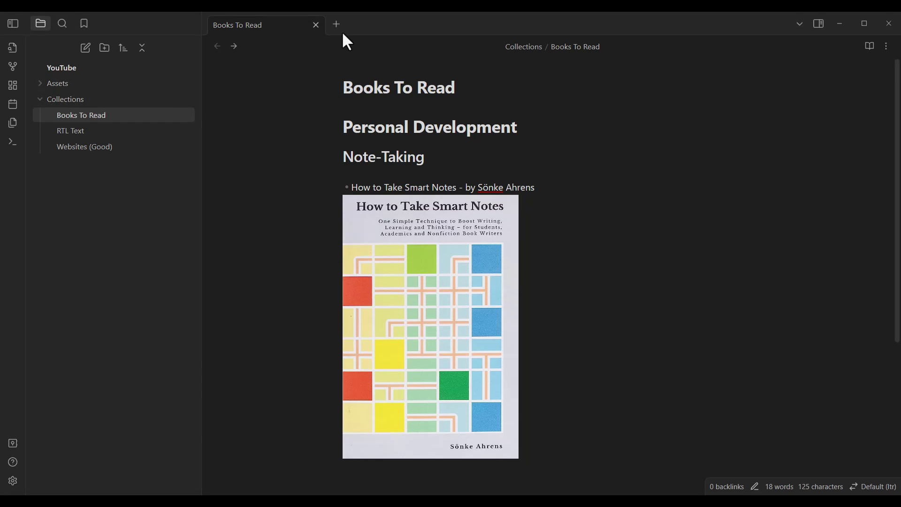
Reveal the Assets folder in File Explorer, showing the 'YouTube' vault root with .obsidian, Assets and Collections.
{"action": "left_click", "coordinate": [343, 33]}
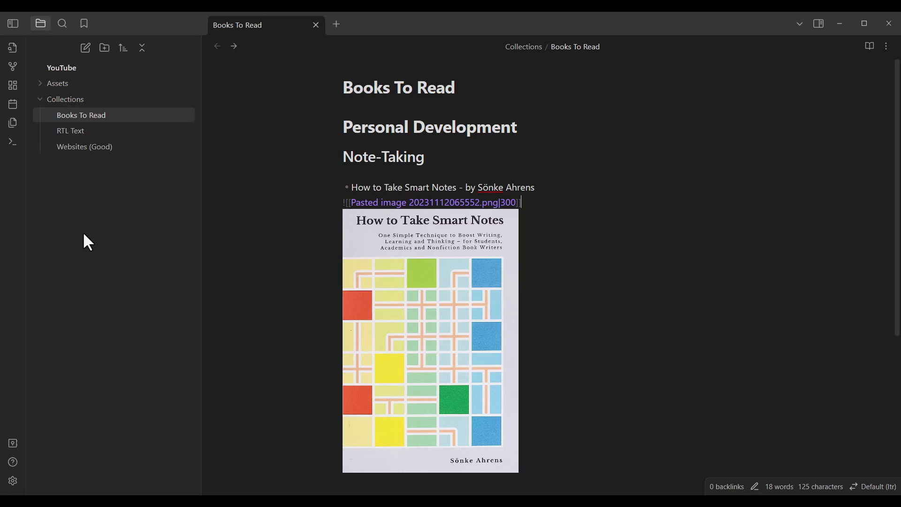
{"action": "right_click", "coordinate": [59, 84]}
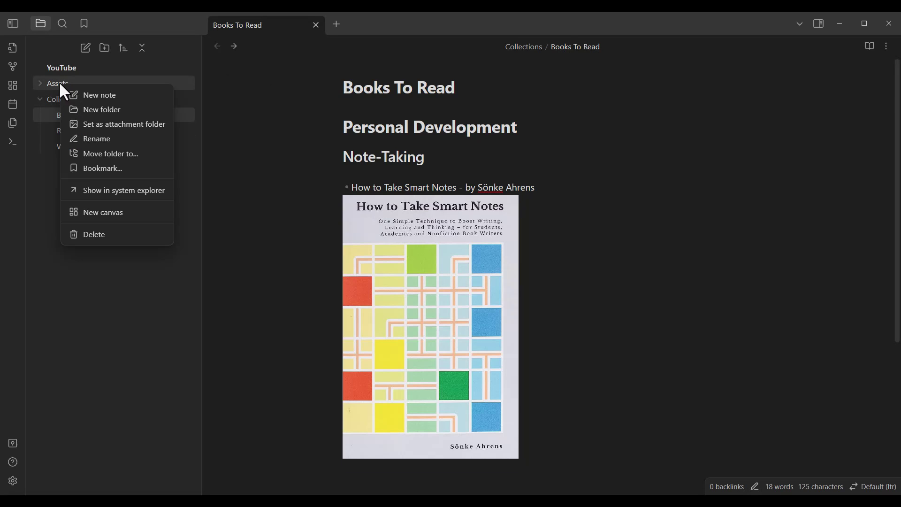
{"action": "left_click", "coordinate": [114, 193]}
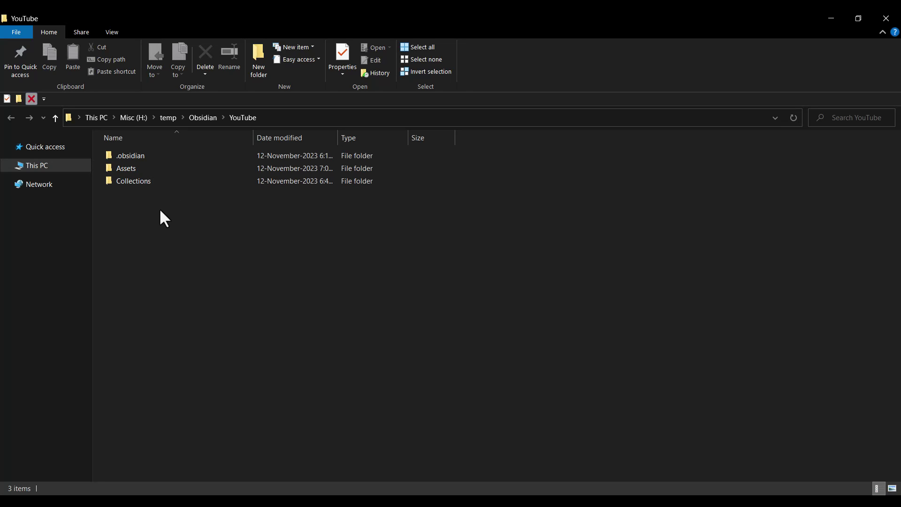
{"action": "left_click_drag", "start_coordinate": [148, 206], "coordinate": [133, 162]}
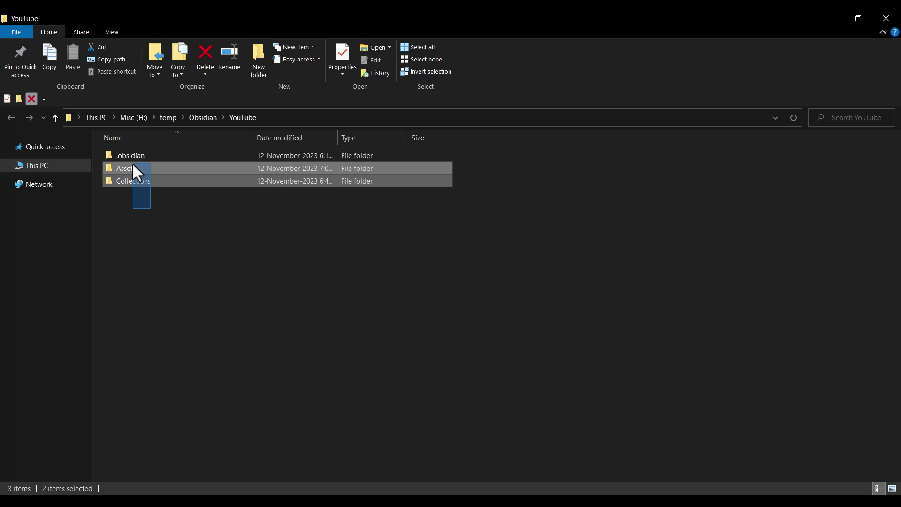
{"action": "left_click", "coordinate": [173, 211]}
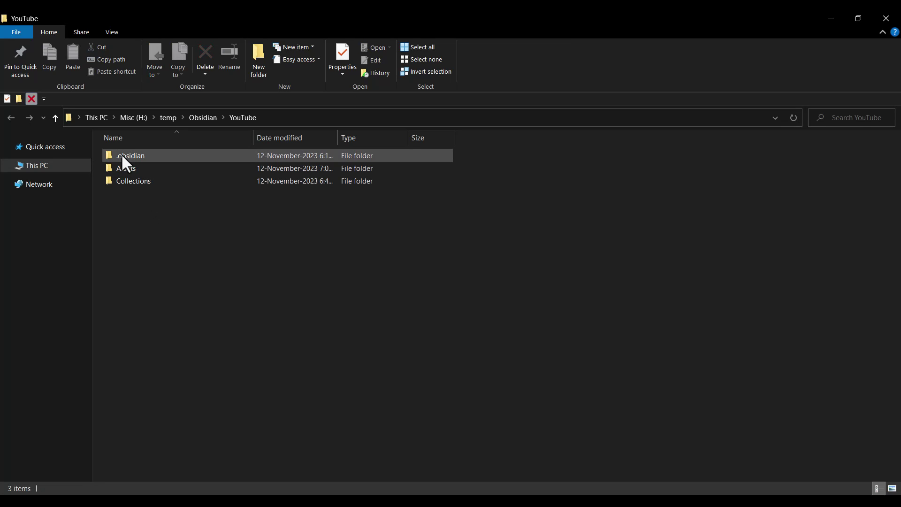
{"action": "mouse_move", "coordinate": [128, 153]}
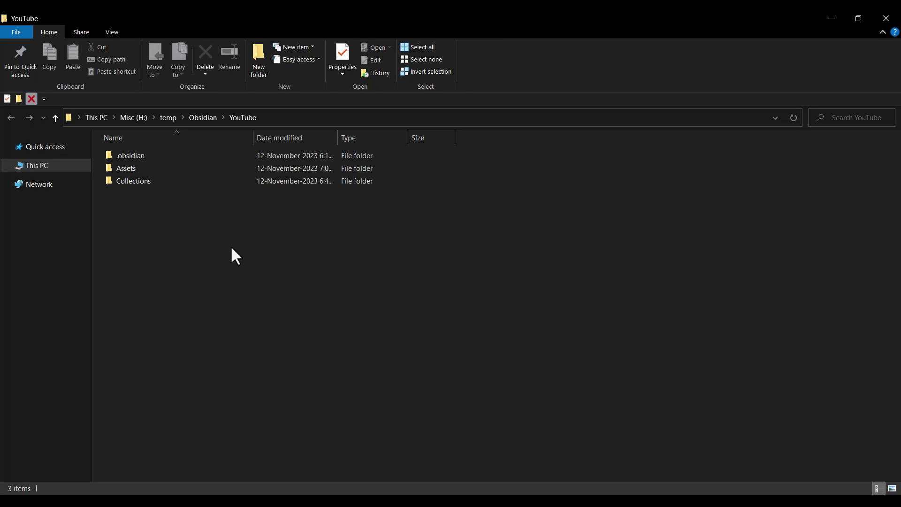
Inside .obsidian, create a new folder named 'snippets' and open it.
{"action": "double_click", "coordinate": [147, 156]}
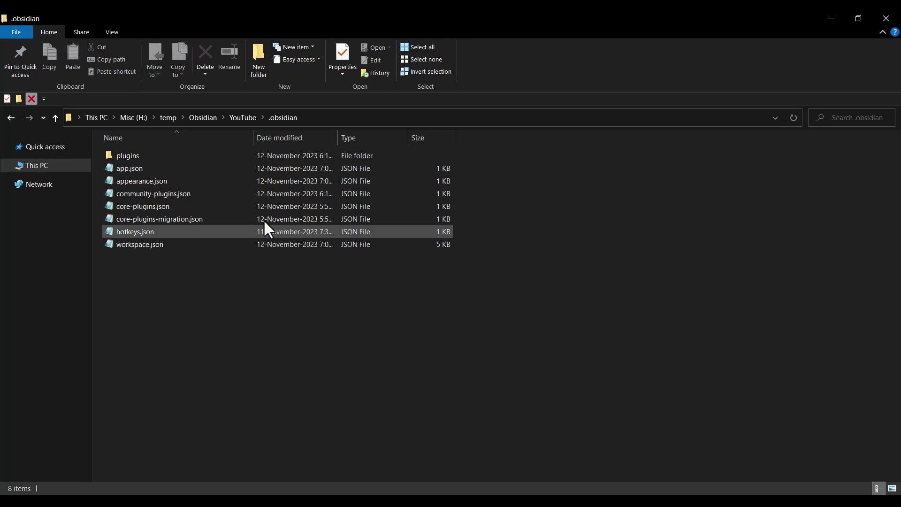
{"action": "left_click", "coordinate": [259, 61]}
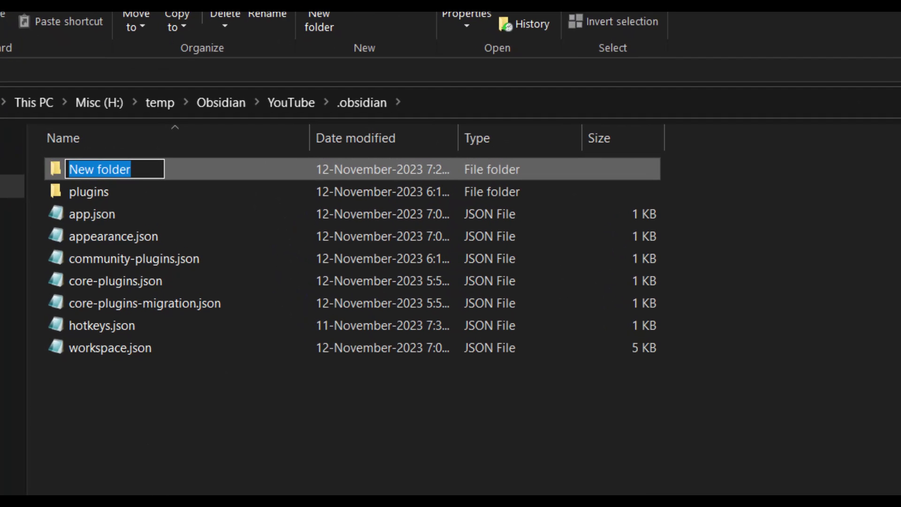
{"action": "type", "text": "snip"}
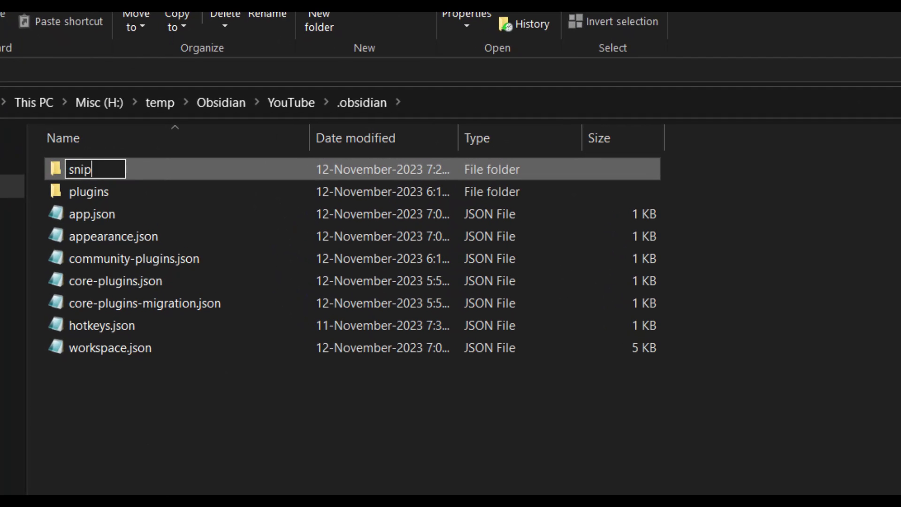
{"action": "type", "text": "pets"}
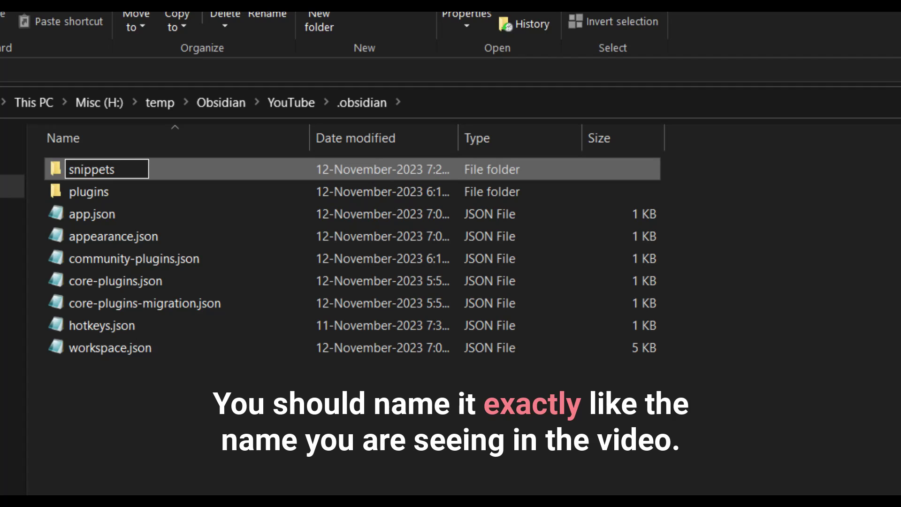
{"action": "key", "text": "Return"}
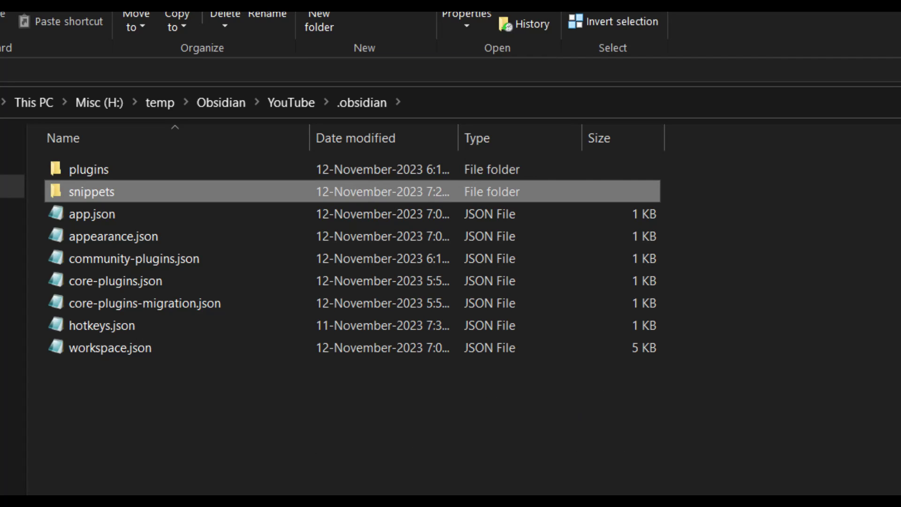
{"action": "key", "text": "Return"}
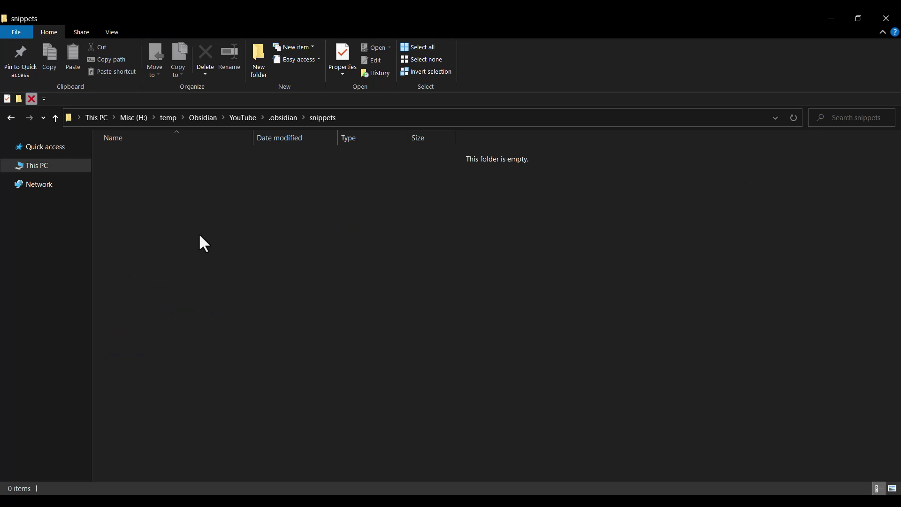
Create a new text document in the snippets folder, keeping the default name 'New Text Document'.
{"action": "right_click", "coordinate": [195, 204]}
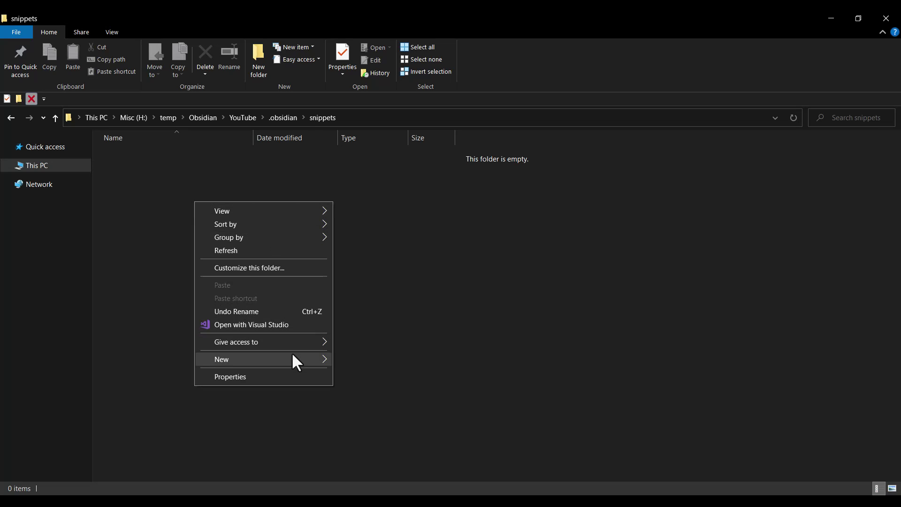
{"action": "mouse_move", "coordinate": [289, 356]}
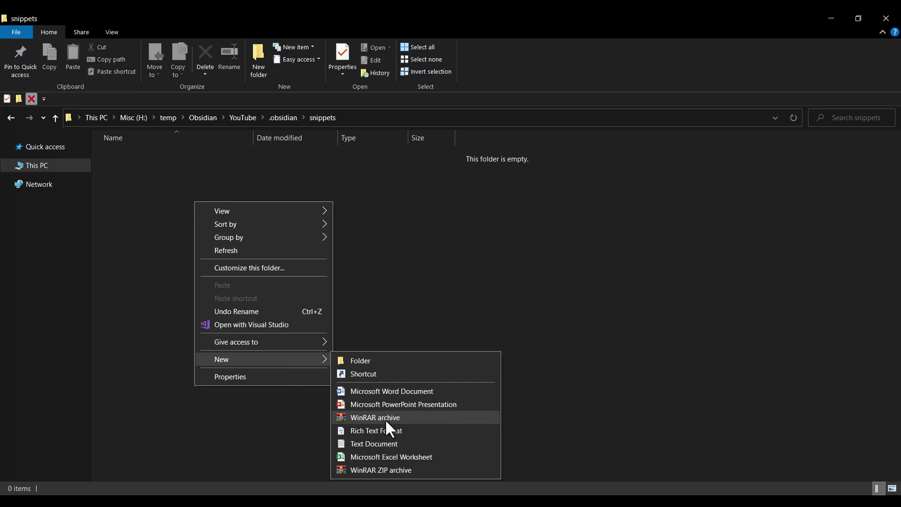
{"action": "left_click", "coordinate": [384, 439]}
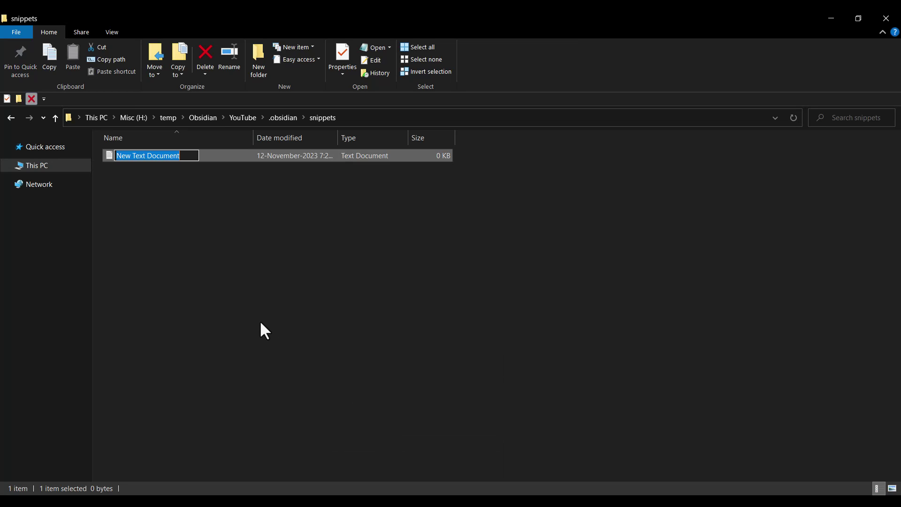
{"action": "left_click", "coordinate": [221, 212]}
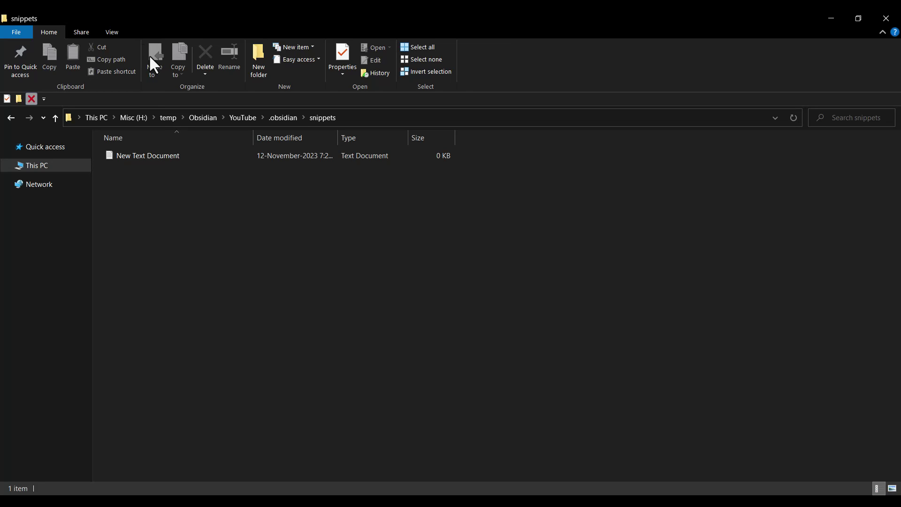
Turn on file name extensions in File Explorer so the .txt extension is visible.
{"action": "left_click", "coordinate": [113, 33]}
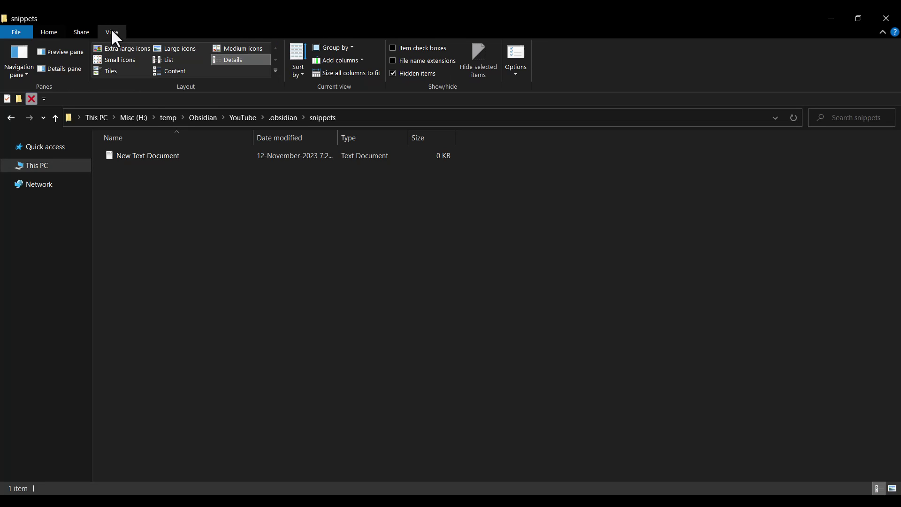
{"action": "left_click", "coordinate": [392, 61]}
{"action": "left_click", "coordinate": [206, 187]}
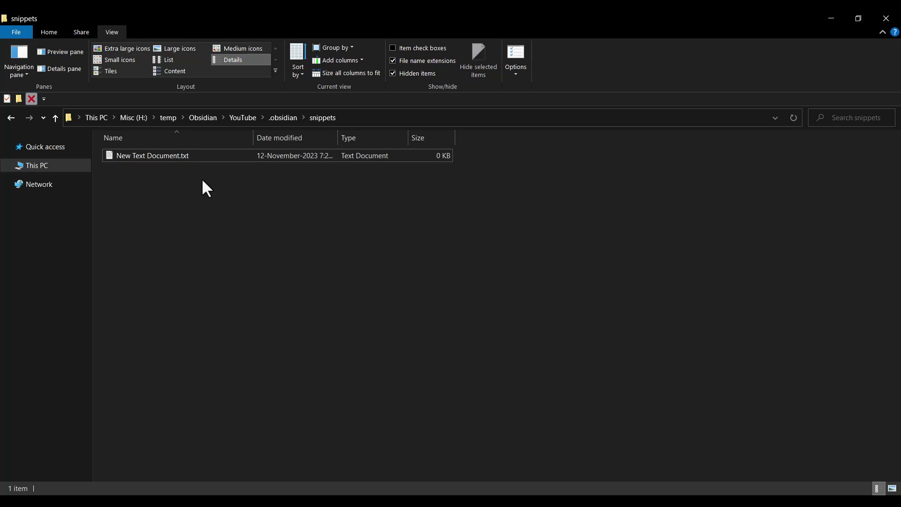
Rename the text file to Sajjad-Images.css and confirm the extension-change warning.
{"action": "right_click", "coordinate": [153, 156]}
{"action": "left_click", "coordinate": [185, 444]}
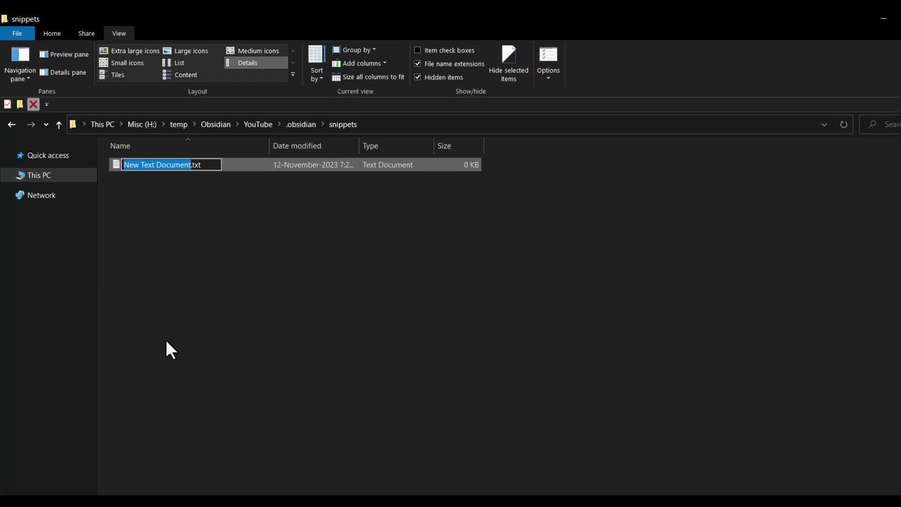
{"action": "type", "text": "Images"}
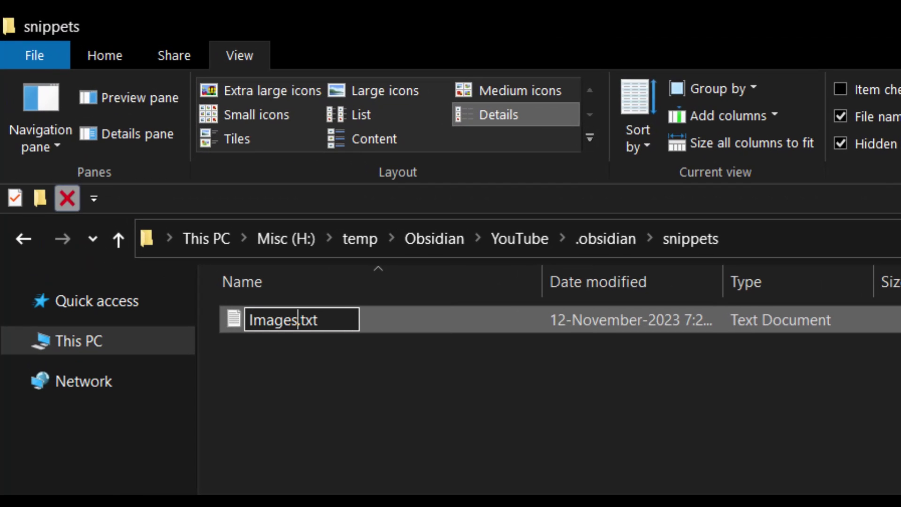
{"action": "key", "text": "Left"}
{"action": "key", "text": "Left"}
{"action": "key", "text": "Left"}
{"action": "key", "text": "Left"}
{"action": "key", "text": "Left"}
{"action": "key", "text": "Left"}
{"action": "type", "text": "Sajja"}
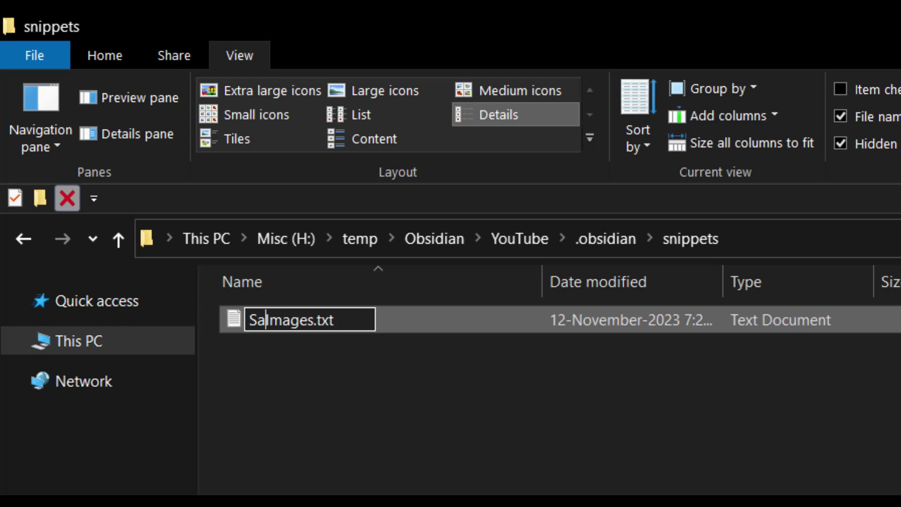
{"action": "type", "text": "d-"}
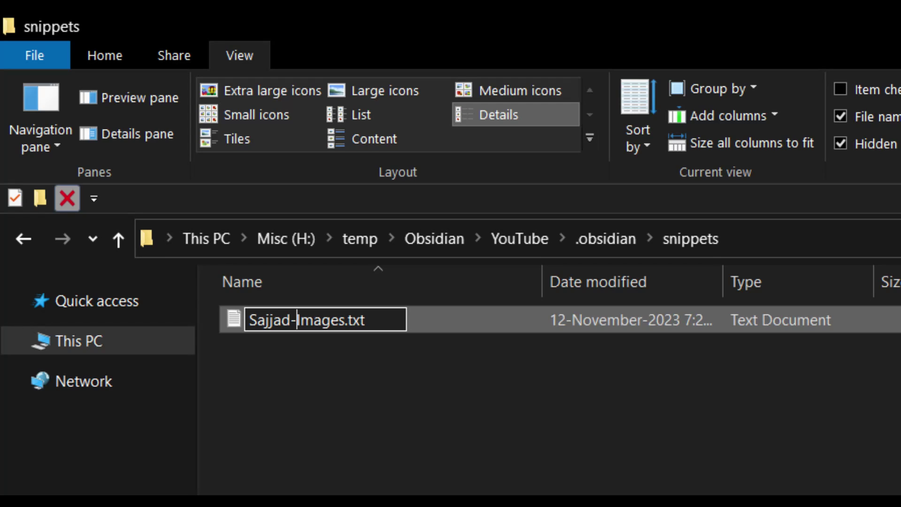
{"action": "key", "text": "shift+Right"}
{"action": "key", "text": "shift+Right"}
{"action": "key", "text": "shift+Right"}
{"action": "key", "text": "shift+Right"}
{"action": "key", "text": "shift+Right"}
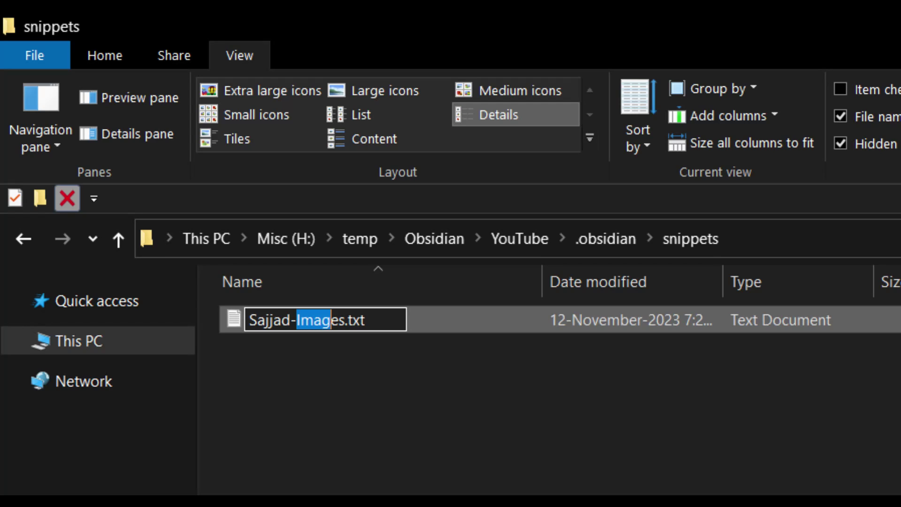
{"action": "key", "text": "Right"}
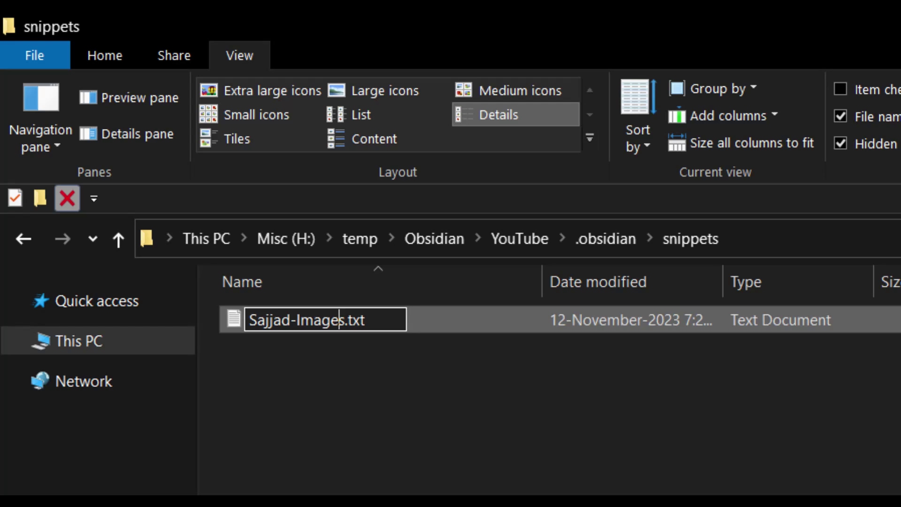
{"action": "key", "text": "Right"}
{"action": "key", "text": "Right"}
{"action": "key", "text": "Right"}
{"action": "key", "text": "Right"}
{"action": "key", "text": "Right"}
{"action": "key", "text": "shift+Left"}
{"action": "key", "text": "shift+Left"}
{"action": "key", "text": "shift+Left"}
{"action": "type", "text": "css"}
{"action": "key", "text": "Return"}
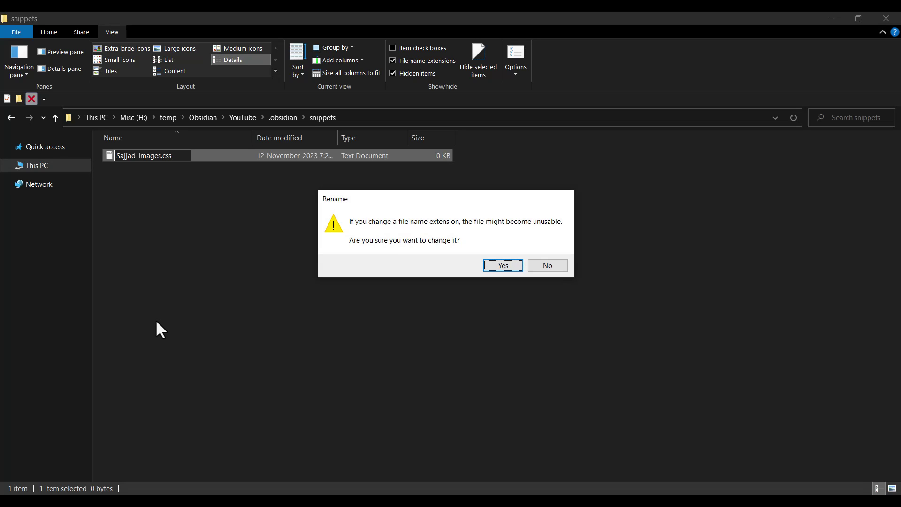
{"action": "left_click_drag", "start_coordinate": [379, 202], "coordinate": [360, 137]}
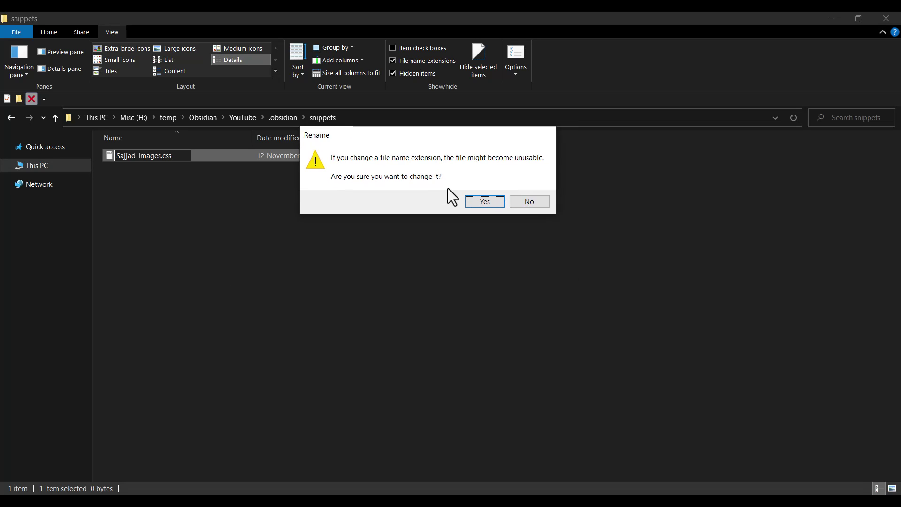
{"action": "left_click", "coordinate": [483, 202]}
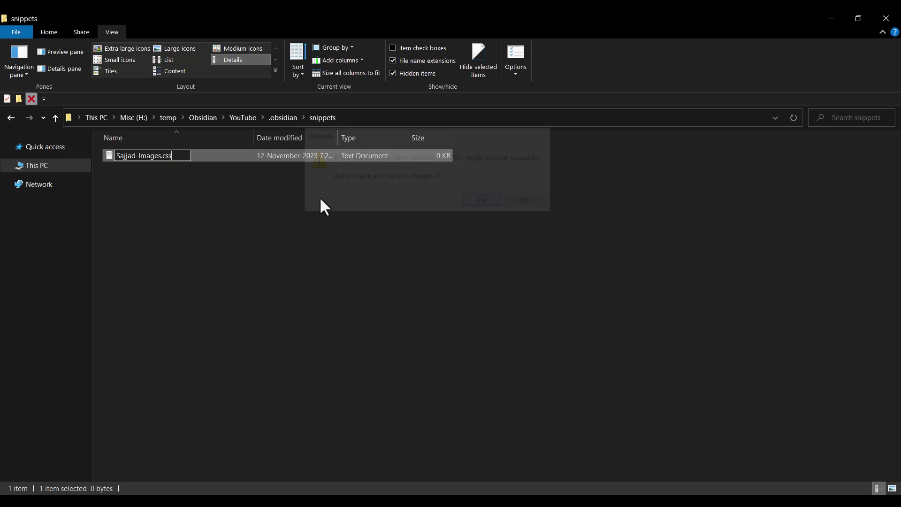
{"action": "right_click", "coordinate": [123, 155]}
In Notepad, paste text-align rules for #right, #left and #center into Sajjad-Images.css, save, and close.
{"action": "mouse_move", "coordinate": [189, 241]}
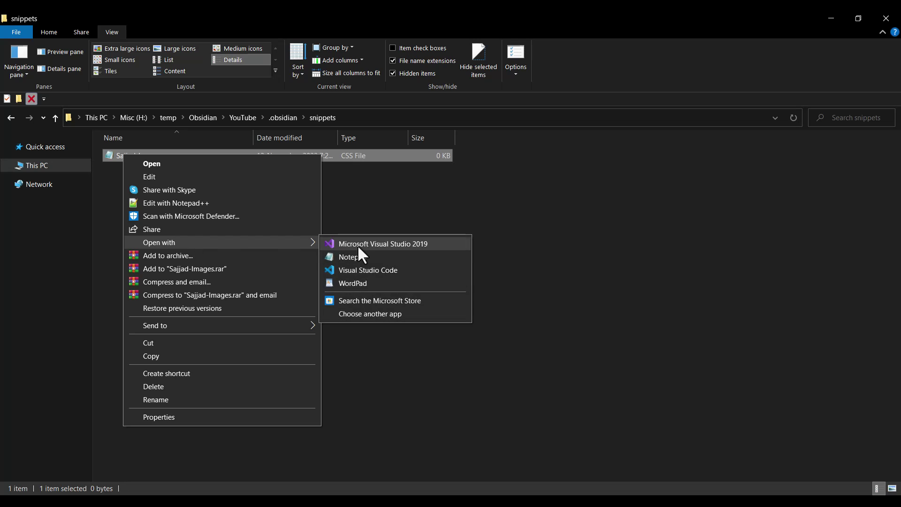
{"action": "left_click", "coordinate": [364, 256]}
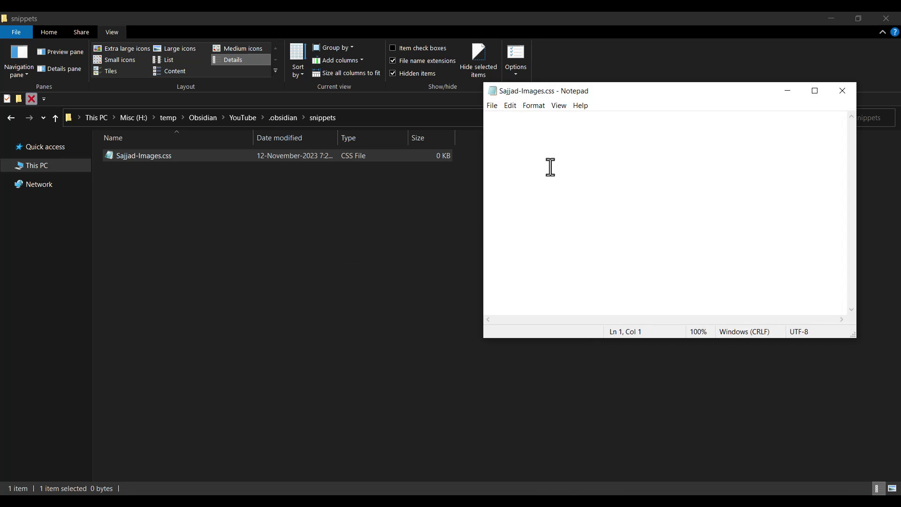
{"action": "type", "text": "div[src$=\"#right\"] {   text-align:right; } div[src$=\"#left\"] {   text-align:left; } div[src$=\"#center\"] {   text-align:center; }"}
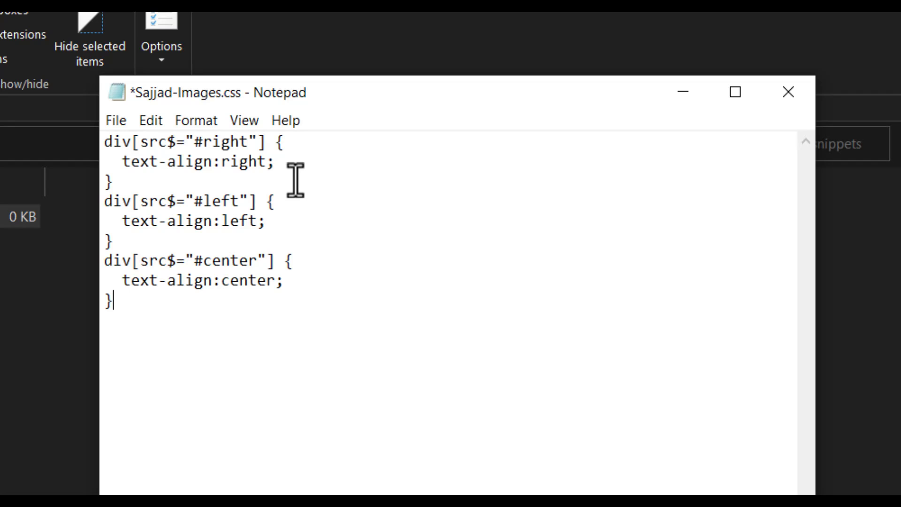
{"action": "left_click_drag", "start_coordinate": [239, 201], "coordinate": [194, 199]}
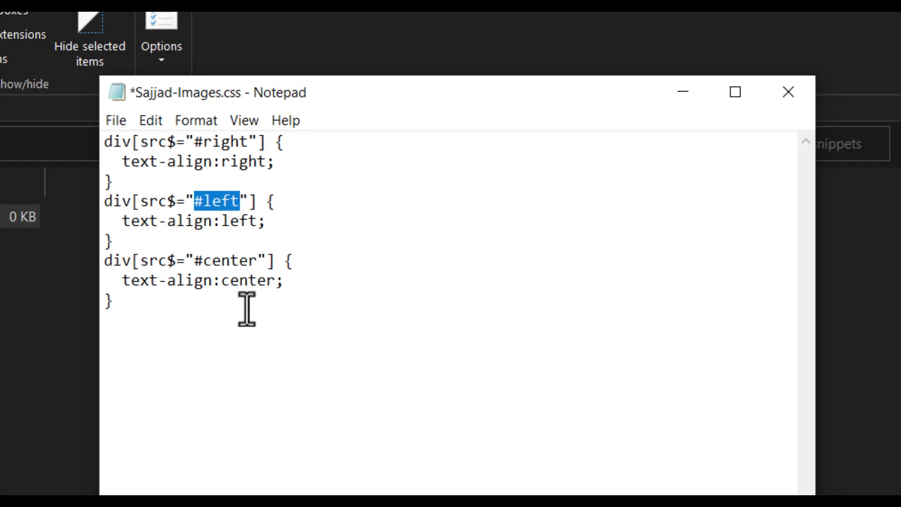
{"action": "left_click_drag", "start_coordinate": [257, 259], "coordinate": [197, 261]}
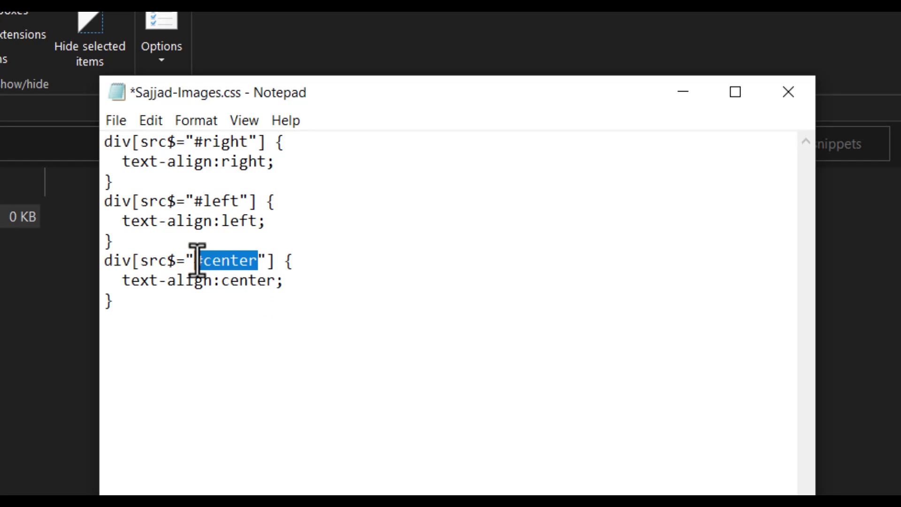
{"action": "left_click", "coordinate": [213, 309]}
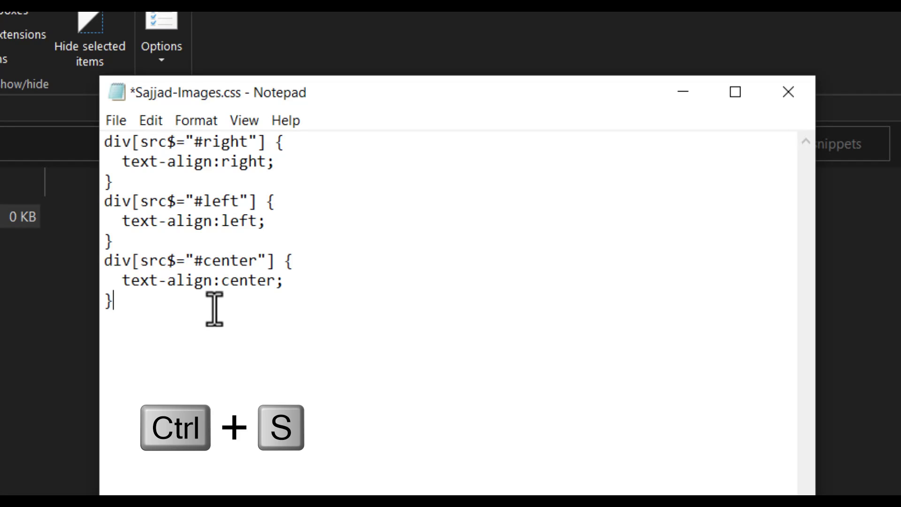
{"action": "key", "text": "ctrl+s"}
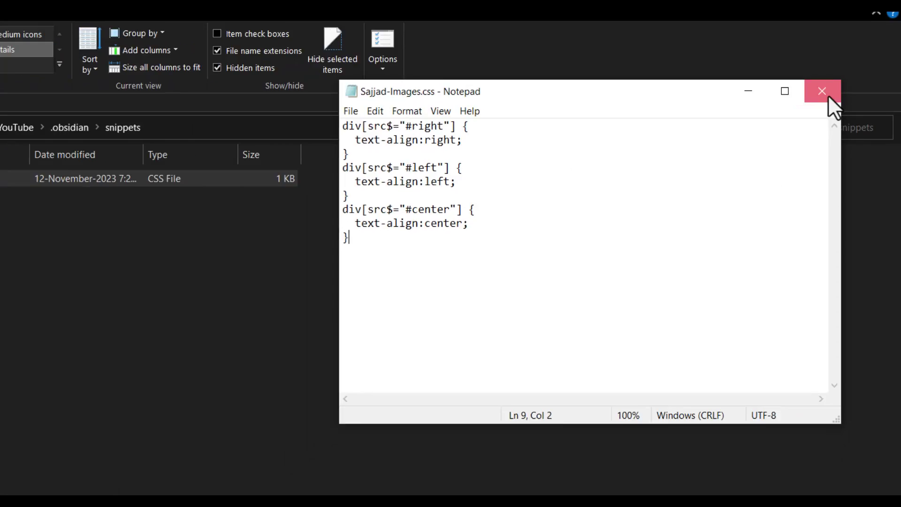
{"action": "left_click", "coordinate": [789, 91]}
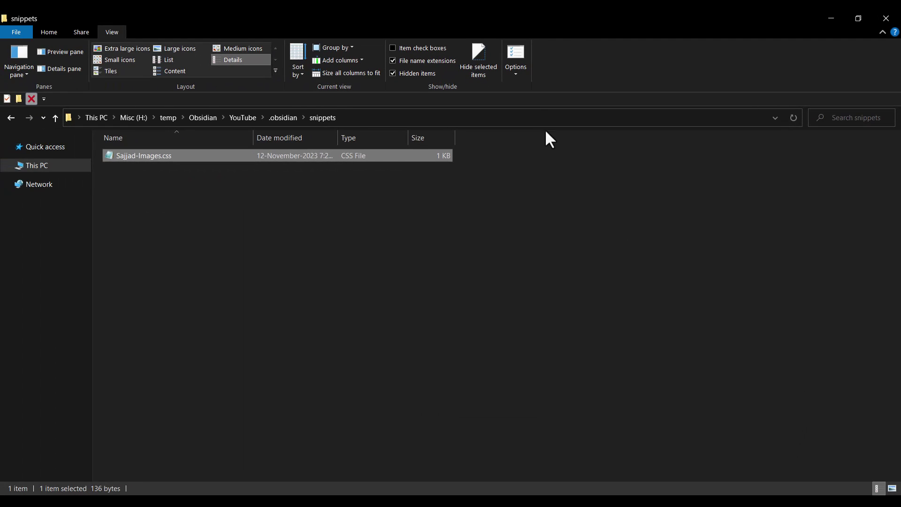
Enable the Sajjad-Images snippet under Settings > Appearance > CSS snippets, then close Settings.
{"action": "key", "text": "alt+Tab"}
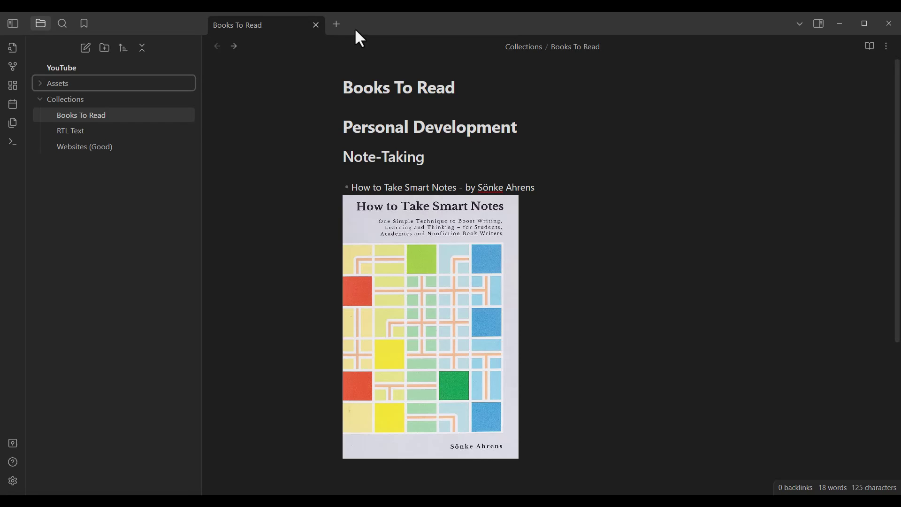
{"action": "left_click", "coordinate": [14, 478]}
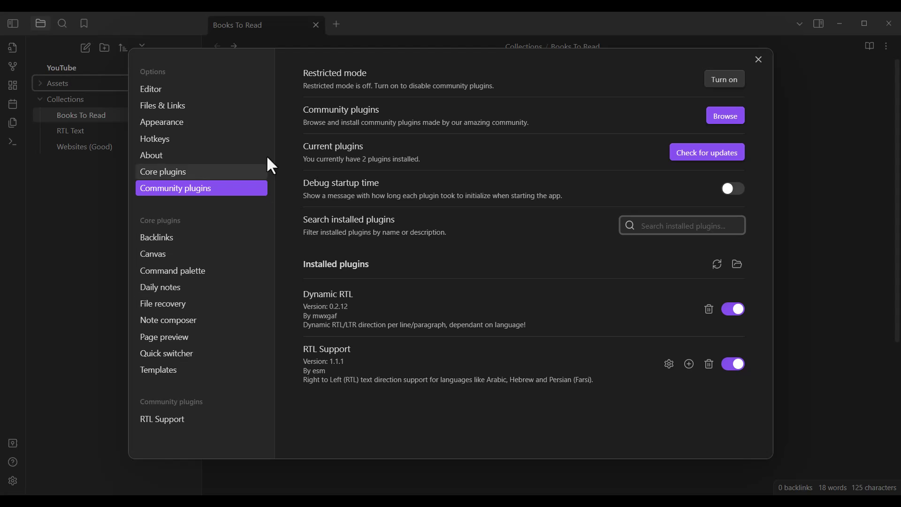
{"action": "left_click", "coordinate": [176, 124]}
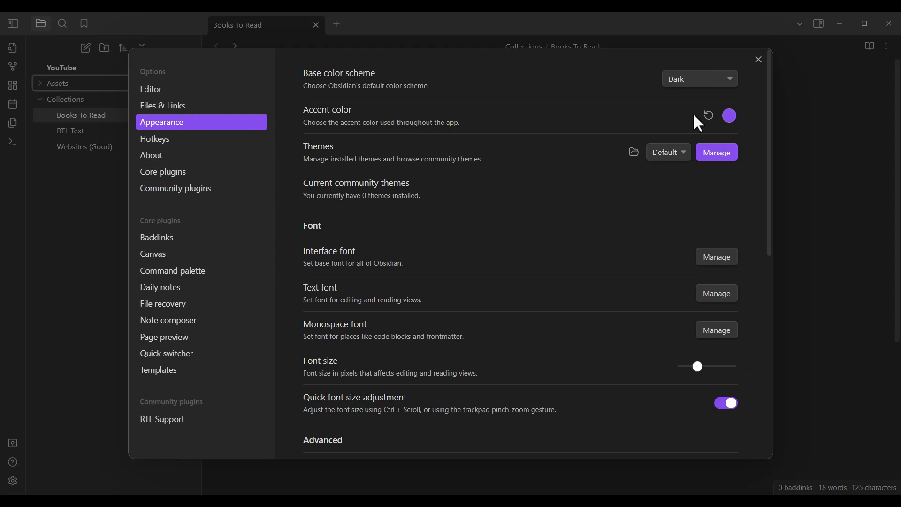
{"action": "left_click_drag", "start_coordinate": [770, 94], "coordinate": [770, 309]}
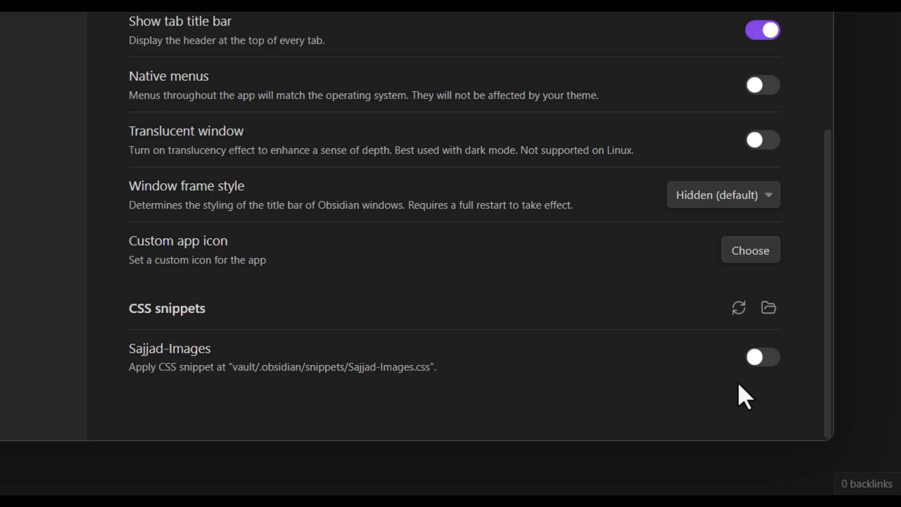
{"action": "left_click", "coordinate": [761, 359]}
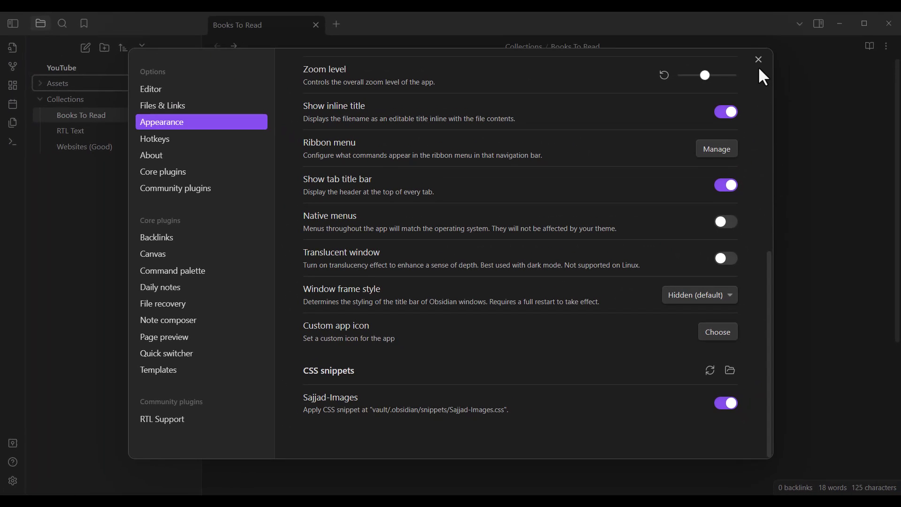
{"action": "left_click", "coordinate": [758, 59]}
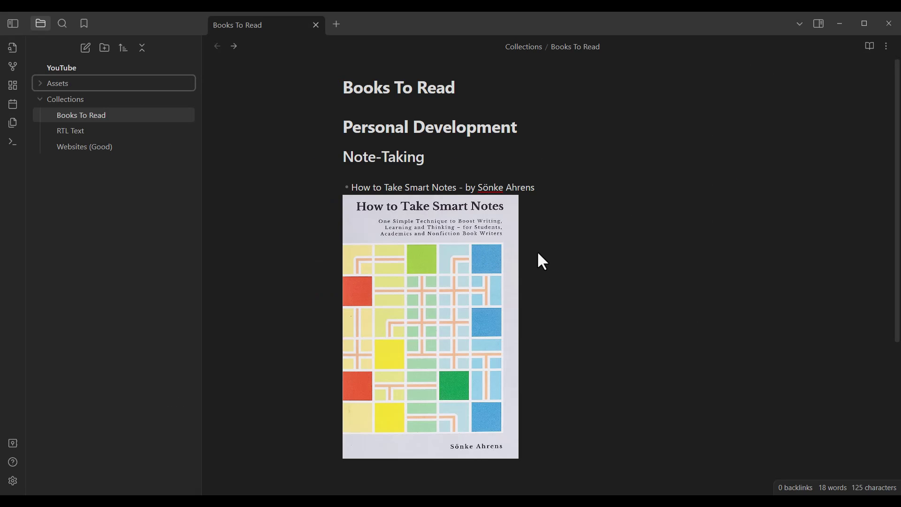
Add the #center tag right after .png in the cover image embed.
{"action": "left_click", "coordinate": [549, 187]}
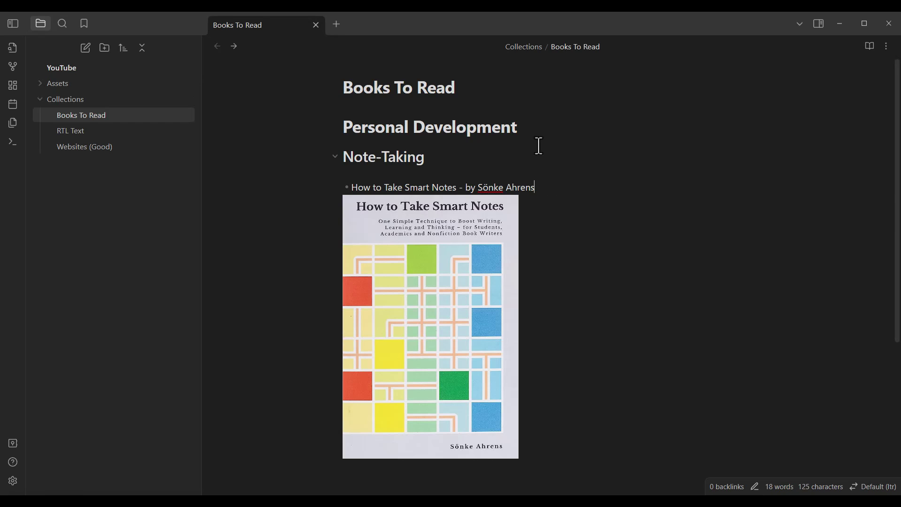
{"action": "key", "text": "Down"}
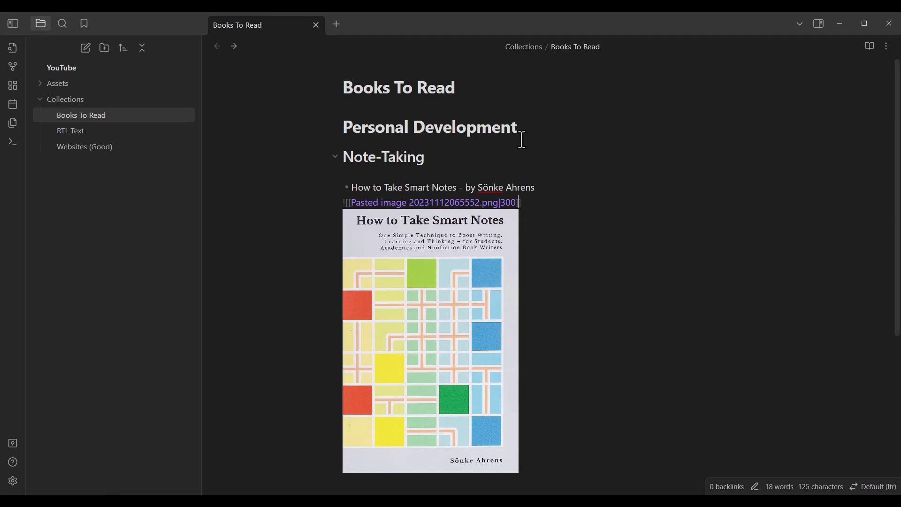
{"action": "key", "text": "Left"}
{"action": "key", "text": "Left"}
{"action": "key", "text": "Left"}
{"action": "key", "text": "Left"}
{"action": "key", "text": "Left"}
{"action": "key", "text": "Left"}
{"action": "key", "text": "shift+Left"}
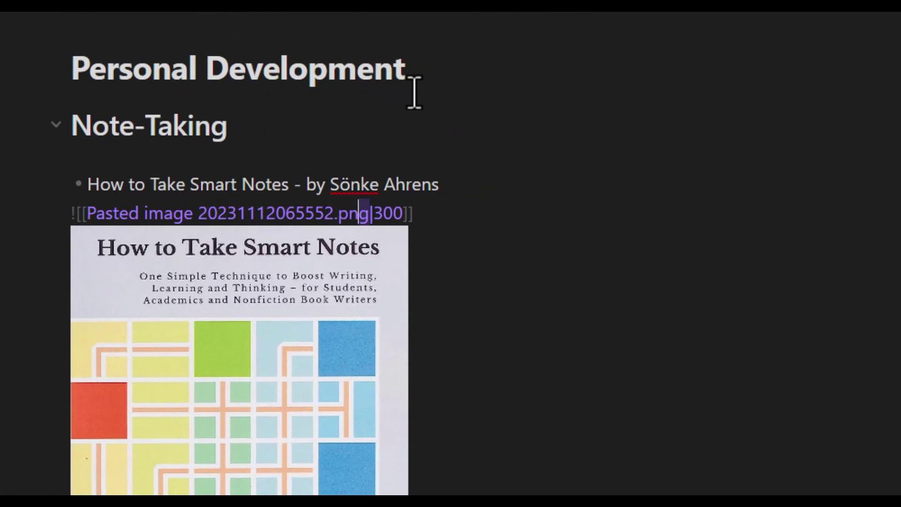
{"action": "key", "text": "shift+Left"}
{"action": "key", "text": "shift+Left"}
{"action": "key", "text": "shift+Left"}
{"action": "key", "text": "shift+Left"}
{"action": "key", "text": "shift+Left"}
{"action": "key", "text": "shift+Left"}
{"action": "key", "text": "shift+Left"}
{"action": "key", "text": "shift+Left"}
{"action": "key", "text": "shift+Left"}
{"action": "key", "text": "shift+Left"}
{"action": "key", "text": "shift+Left"}
{"action": "key", "text": "shift+Left"}
{"action": "key", "text": "shift+Left"}
{"action": "key", "text": "shift+Left"}
{"action": "key", "text": "shift+Left"}
{"action": "key", "text": "shift+Left"}
{"action": "key", "text": "shift+Left"}
{"action": "key", "text": "shift+Left"}
{"action": "key", "text": "shift+Left"}
{"action": "key", "text": "shift+Left"}
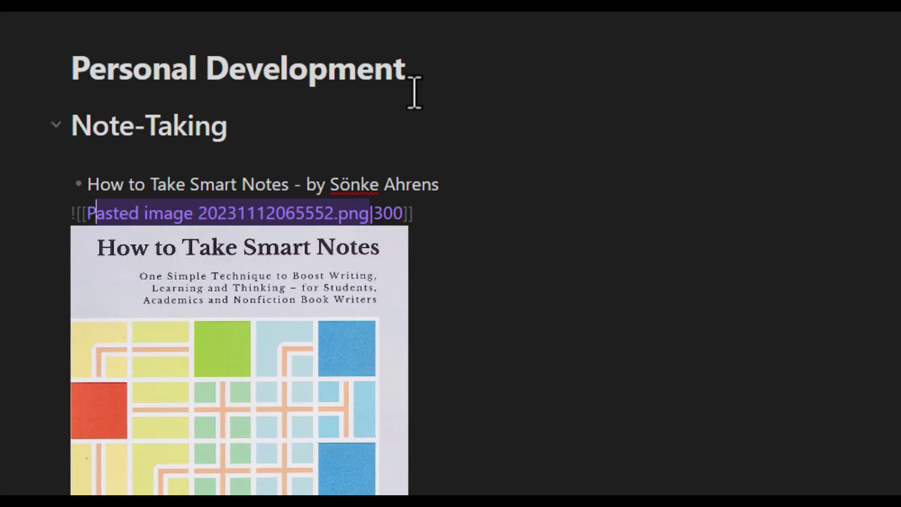
{"action": "key", "text": "Right"}
{"action": "key", "text": "Left"}
{"action": "key", "text": "Right"}
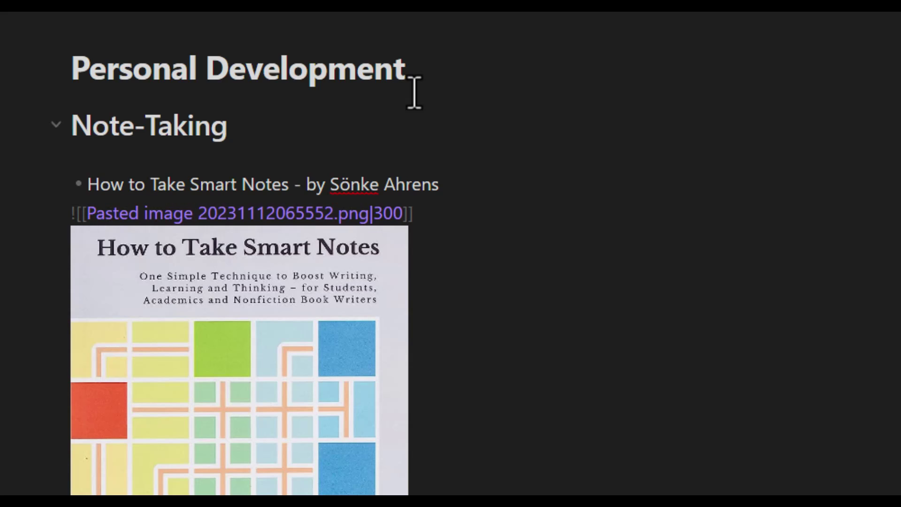
{"action": "type", "text": "#cente"}
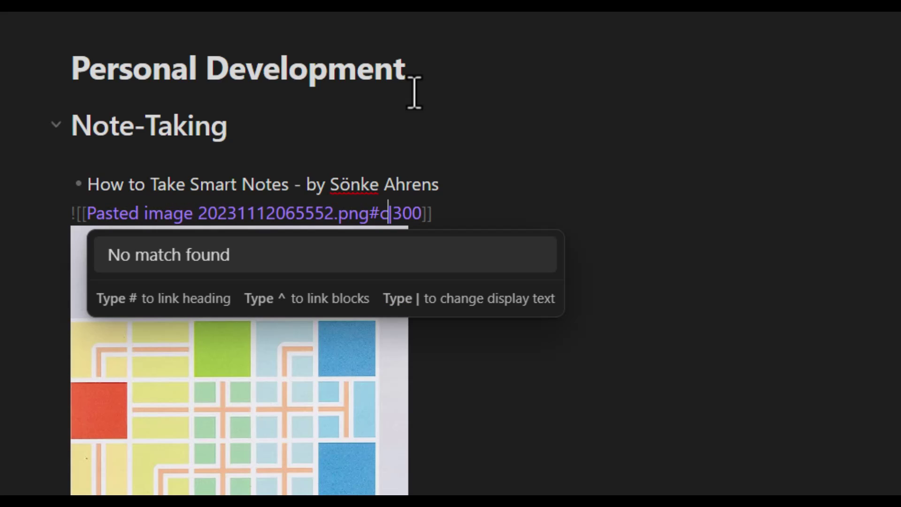
{"action": "type", "text": "r"}
{"action": "key", "text": "Escape"}
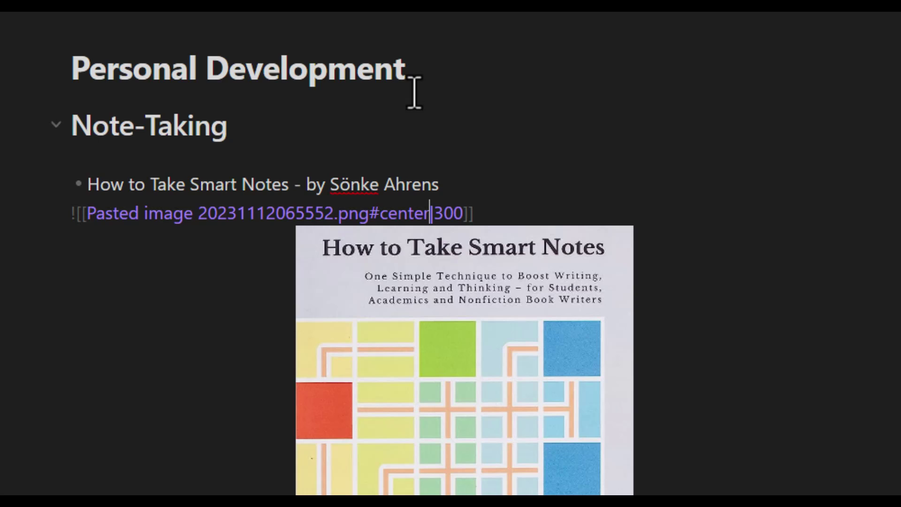
Try #right and #left on the image embed, then settle on #center.
{"action": "key", "text": "shift+Left"}
{"action": "key", "text": "shift+Left"}
{"action": "key", "text": "shift+Left"}
{"action": "key", "text": "shift+Left"}
{"action": "key", "text": "shift+Left"}
{"action": "key", "text": "shift+Left"}
{"action": "type", "text": "right"}
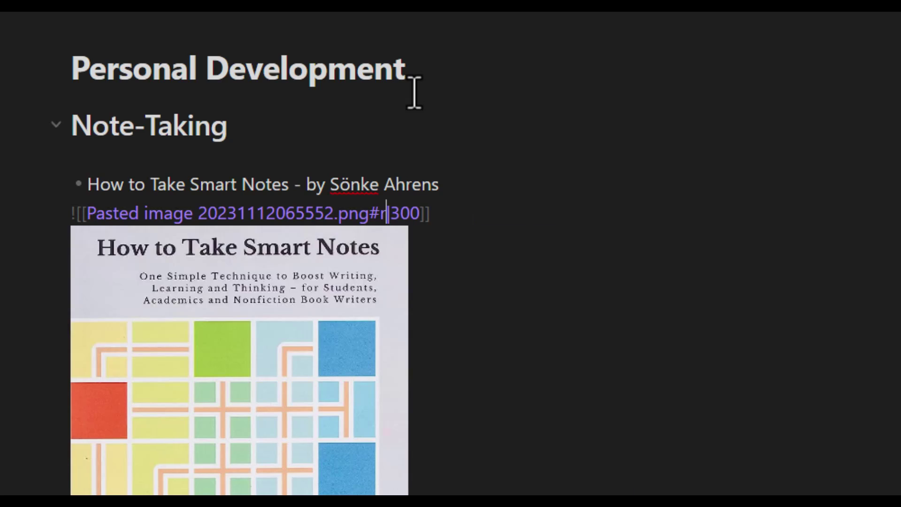
{"action": "key", "text": "shift+Left"}
{"action": "key", "text": "shift+Left"}
{"action": "key", "text": "shift+Left"}
{"action": "key", "text": "shift+Left"}
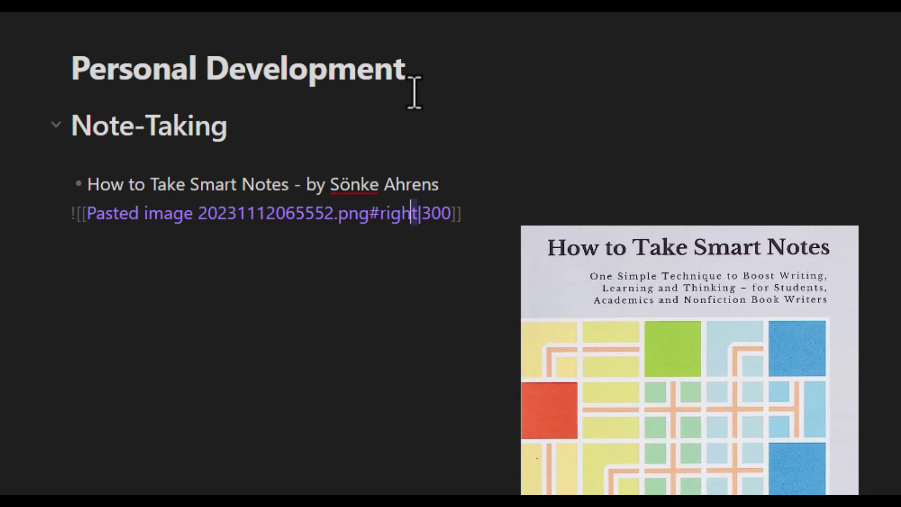
{"action": "key", "text": "shift+Left"}
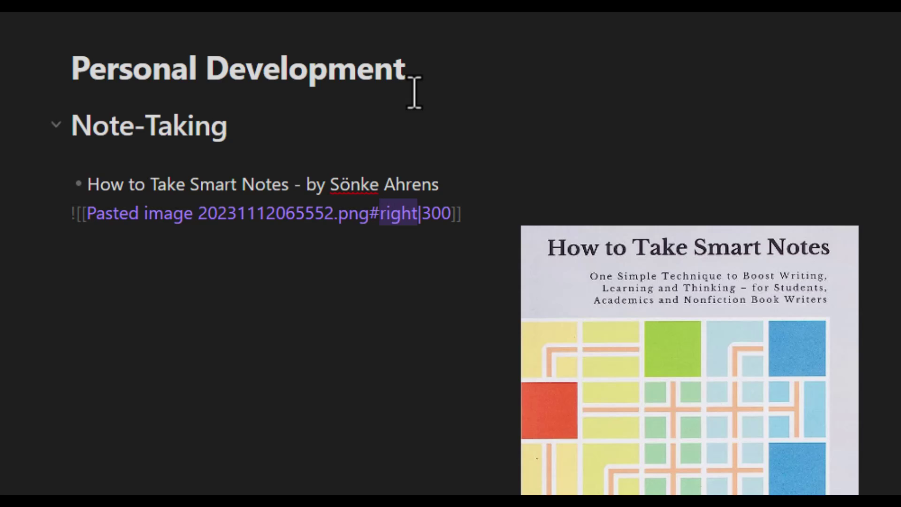
{"action": "type", "text": "left"}
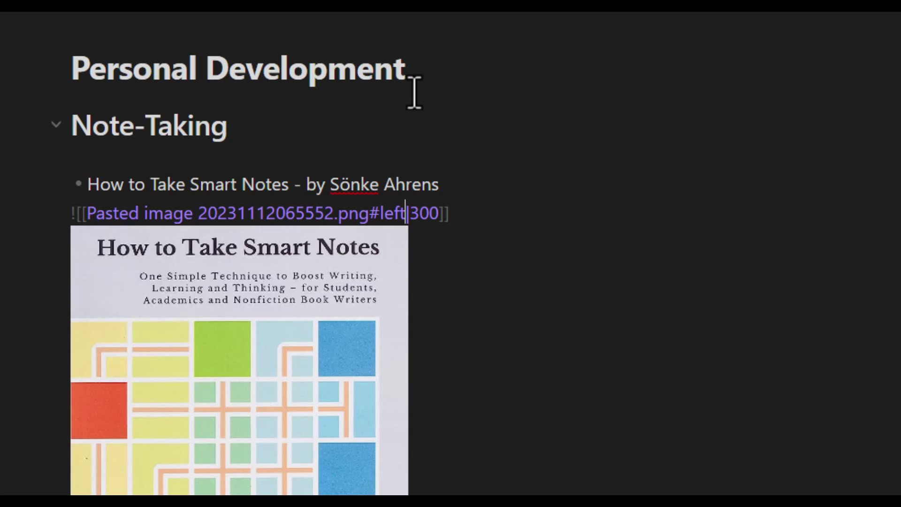
{"action": "key", "text": "shift+Left"}
{"action": "key", "text": "shift+Left"}
{"action": "key", "text": "shift+Left"}
{"action": "key", "text": "shift+Left"}
{"action": "type", "text": "center"}
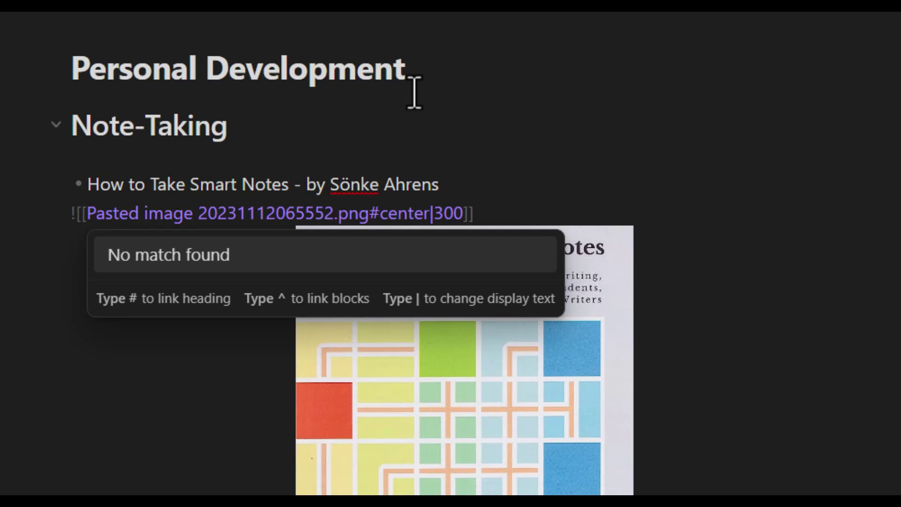
{"action": "key", "text": "Escape"}
{"action": "key", "text": "Up"}
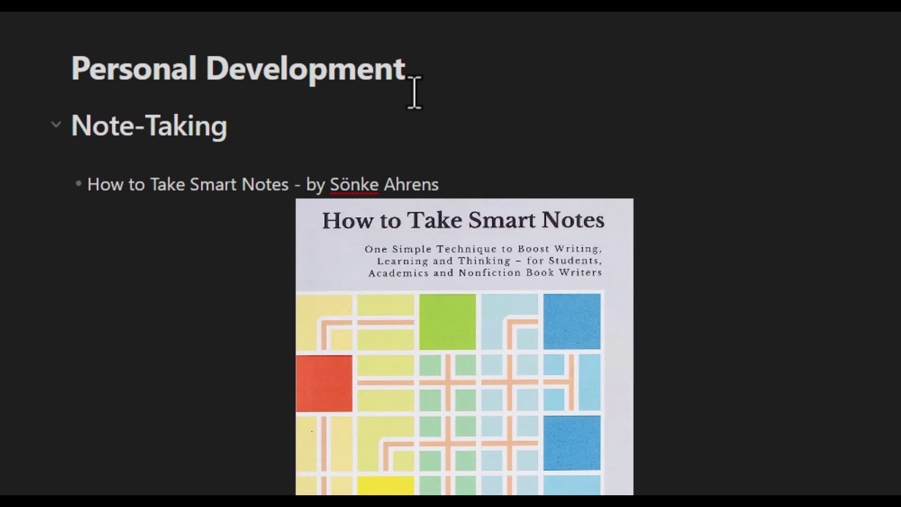